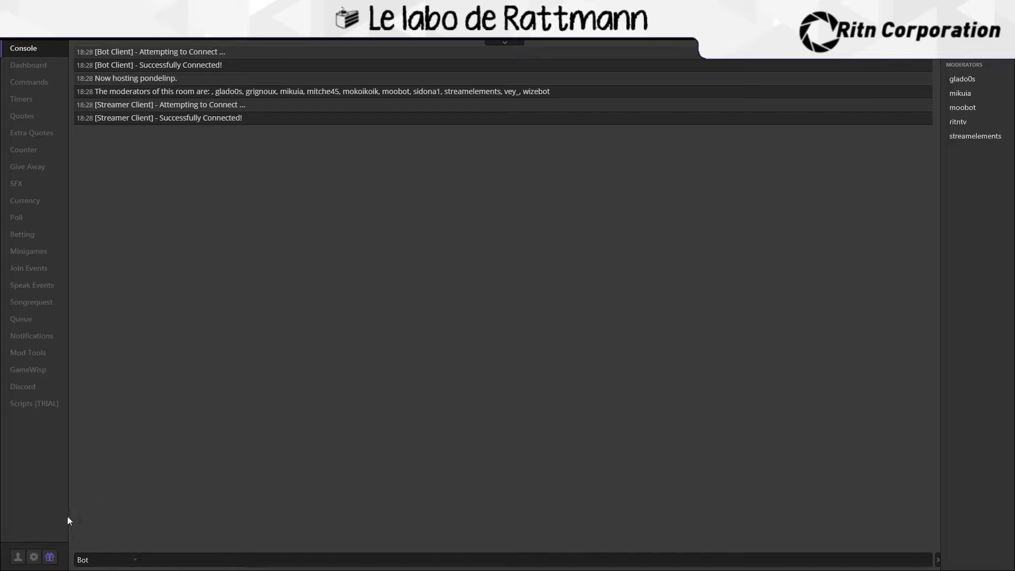
- Open the account connections, check the Twitch bot's name, channel and OAuth token, and connect the bot
{"action": "left_click", "coordinate": [17, 557]}
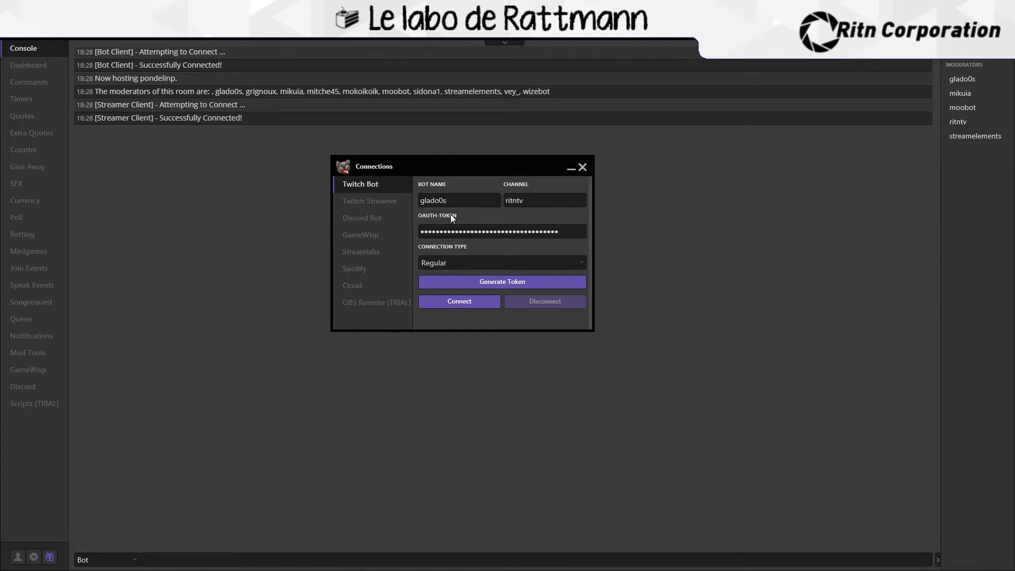
{"action": "left_click_drag", "start_coordinate": [453, 203], "coordinate": [410, 200]}
{"action": "left_click", "coordinate": [469, 203]}
{"action": "left_click_drag", "start_coordinate": [469, 201], "coordinate": [415, 201]}
{"action": "left_click", "coordinate": [455, 200]}
{"action": "left_click_drag", "start_coordinate": [519, 210], "coordinate": [500, 209]}
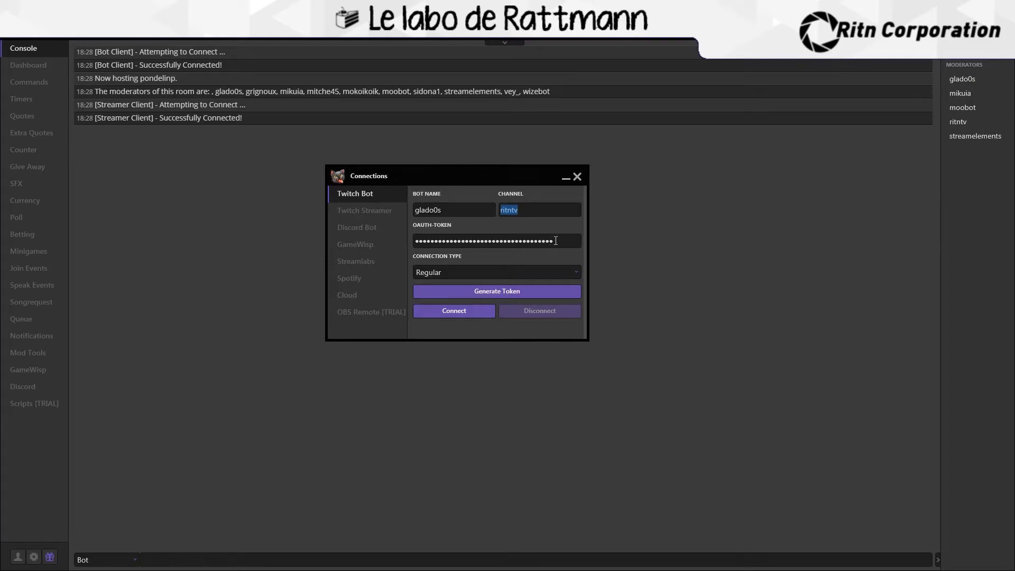
{"action": "left_click_drag", "start_coordinate": [560, 241], "coordinate": [415, 241]}
{"action": "left_click", "coordinate": [456, 311]}
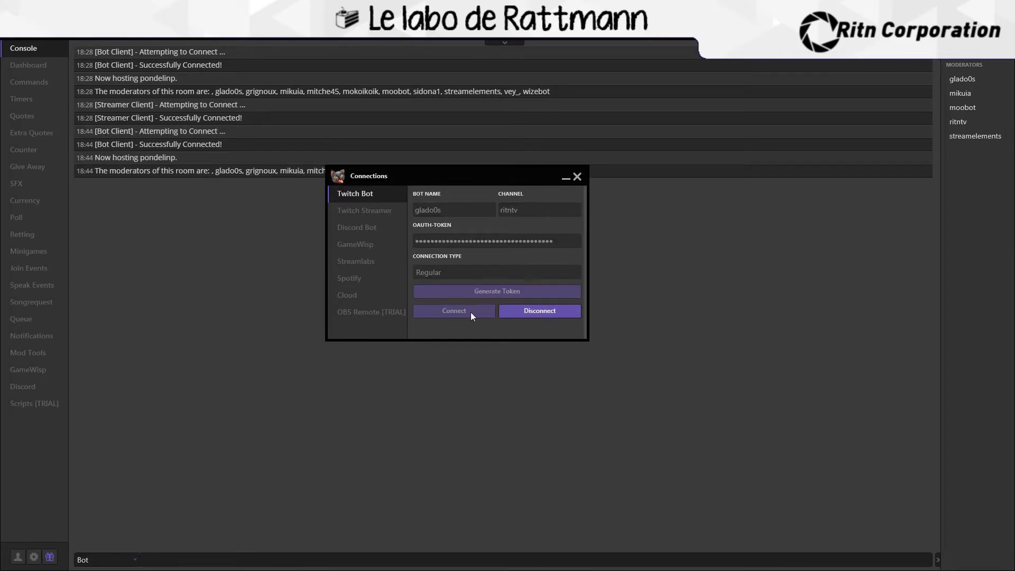
- Disconnect the Twitch streamer account, check its username and OAuth token, and connect it again
{"action": "left_click", "coordinate": [370, 247]}
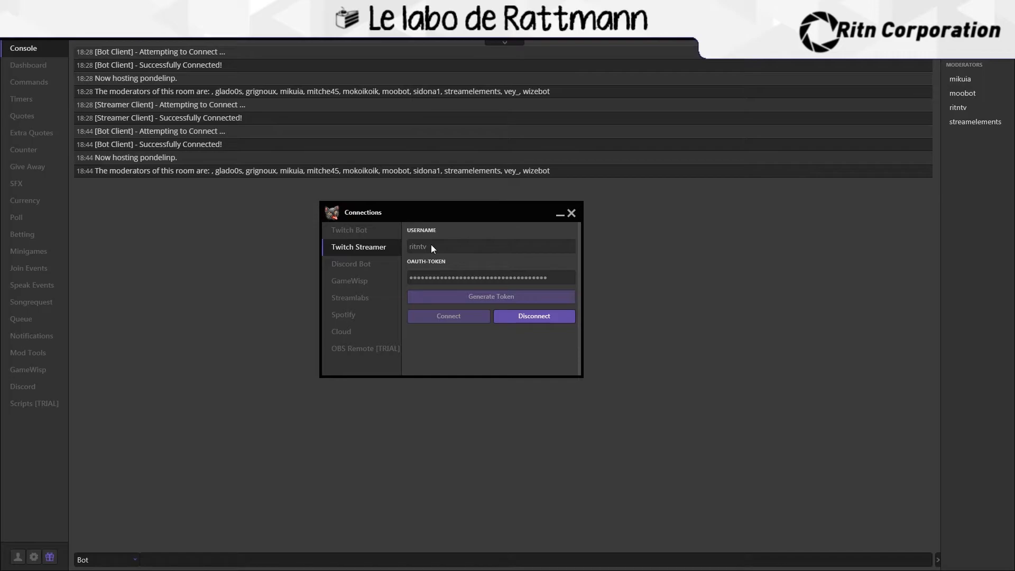
{"action": "left_click_drag", "start_coordinate": [431, 246], "coordinate": [407, 246]}
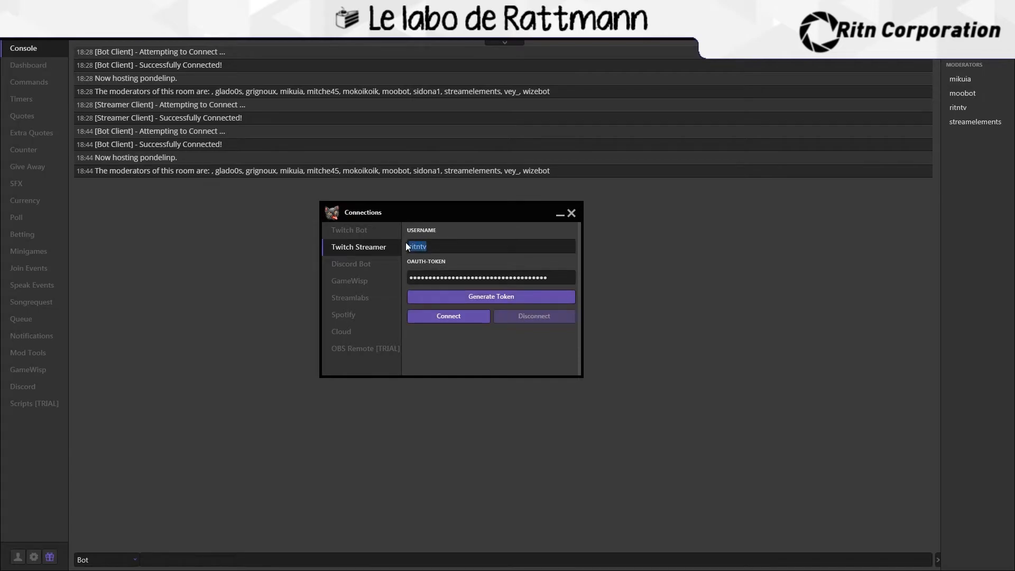
{"action": "left_click", "coordinate": [430, 246]}
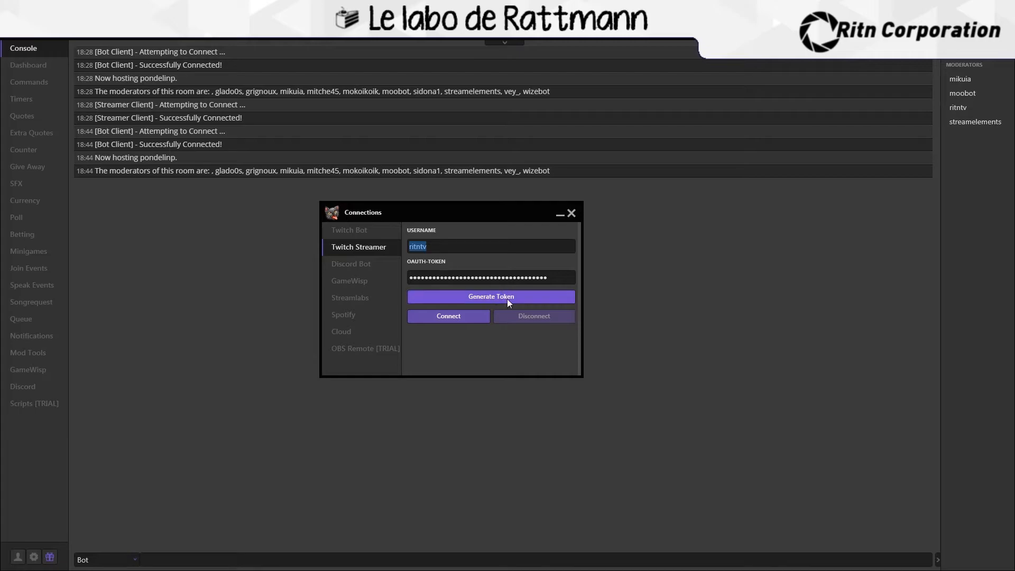
{"action": "left_click_drag", "start_coordinate": [555, 277], "coordinate": [412, 278]}
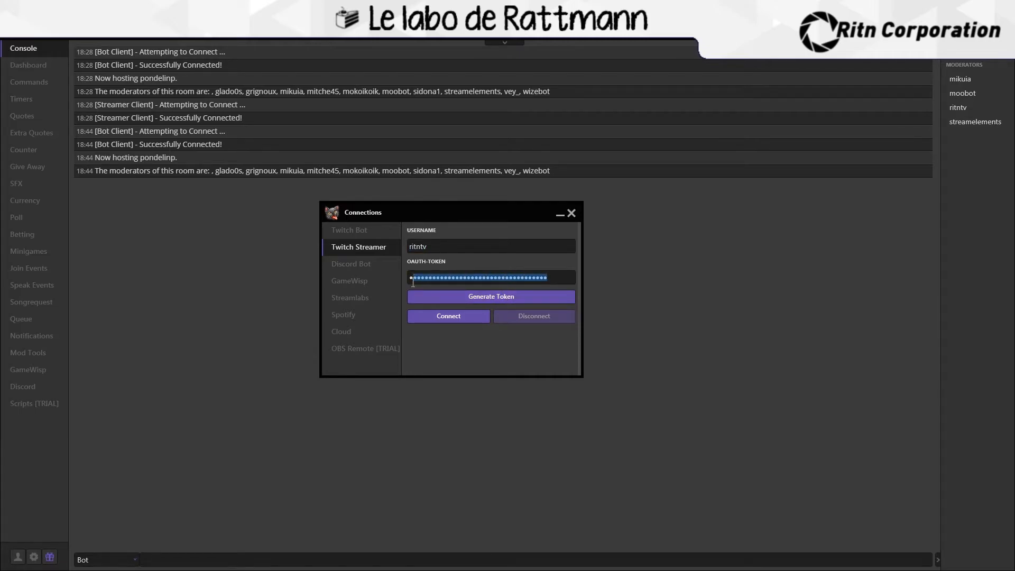
{"action": "left_click", "coordinate": [455, 316]}
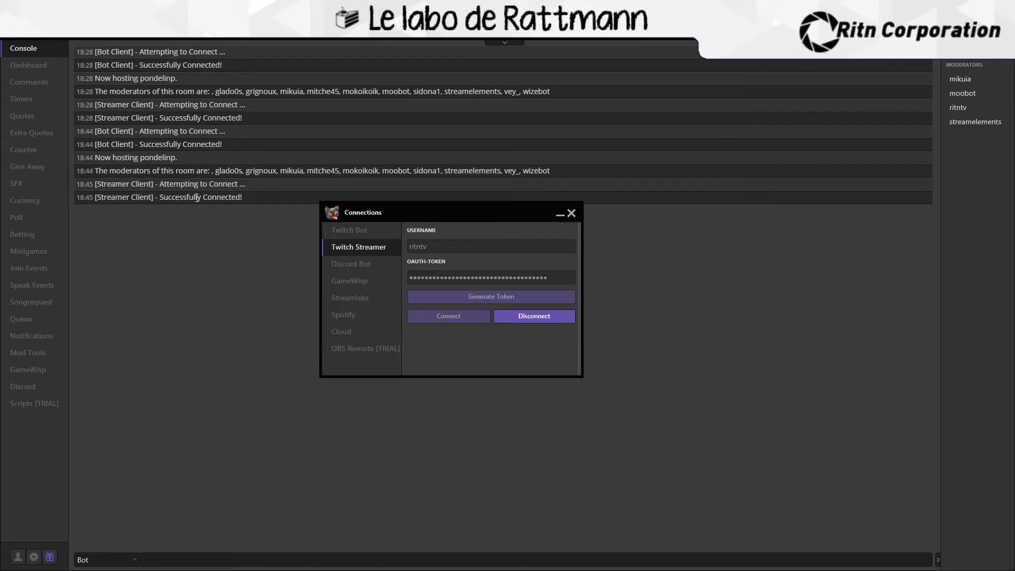
- Examine the connection options for the Discord bot, GameWisp, Streamlabs, Spotify and Cloud
{"action": "left_click", "coordinate": [351, 264]}
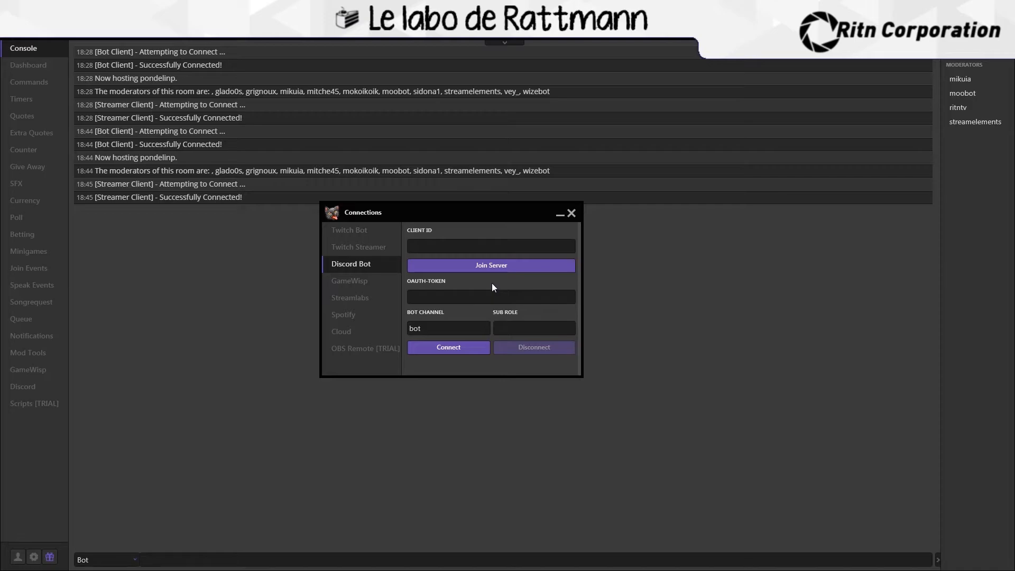
{"action": "left_click", "coordinate": [352, 283]}
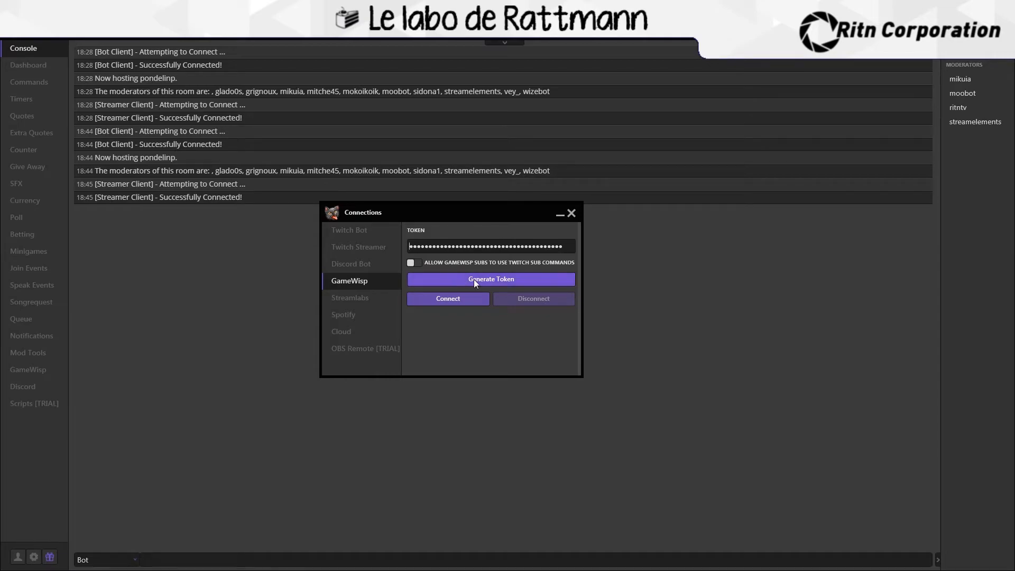
{"action": "left_click", "coordinate": [356, 297]}
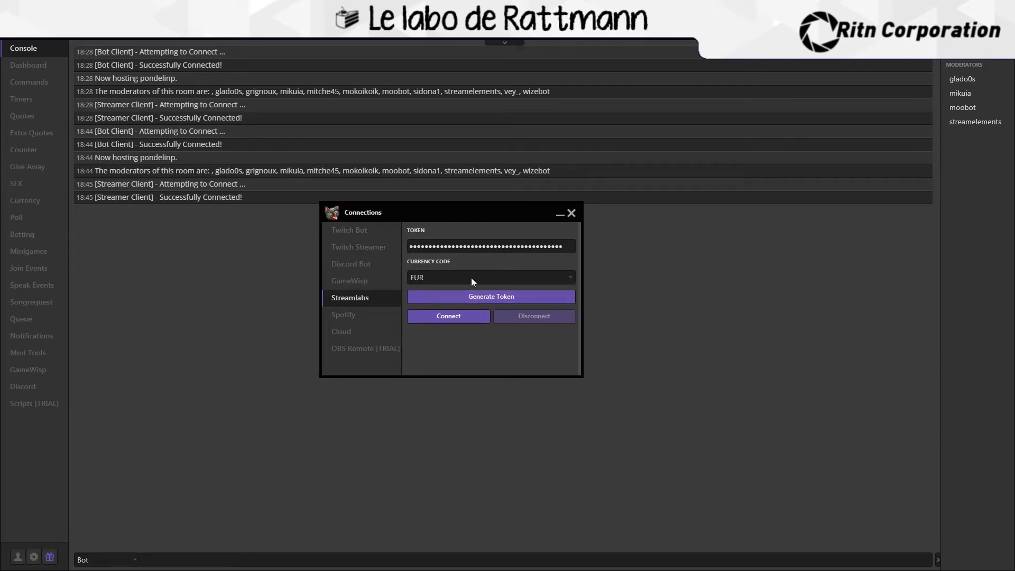
{"action": "left_click", "coordinate": [355, 314]}
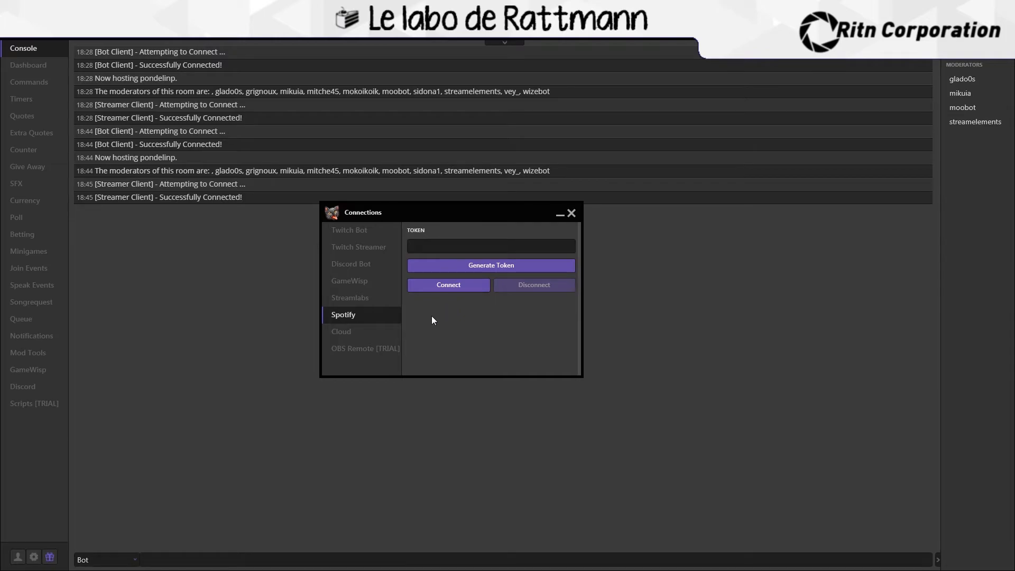
{"action": "left_click", "coordinate": [352, 335]}
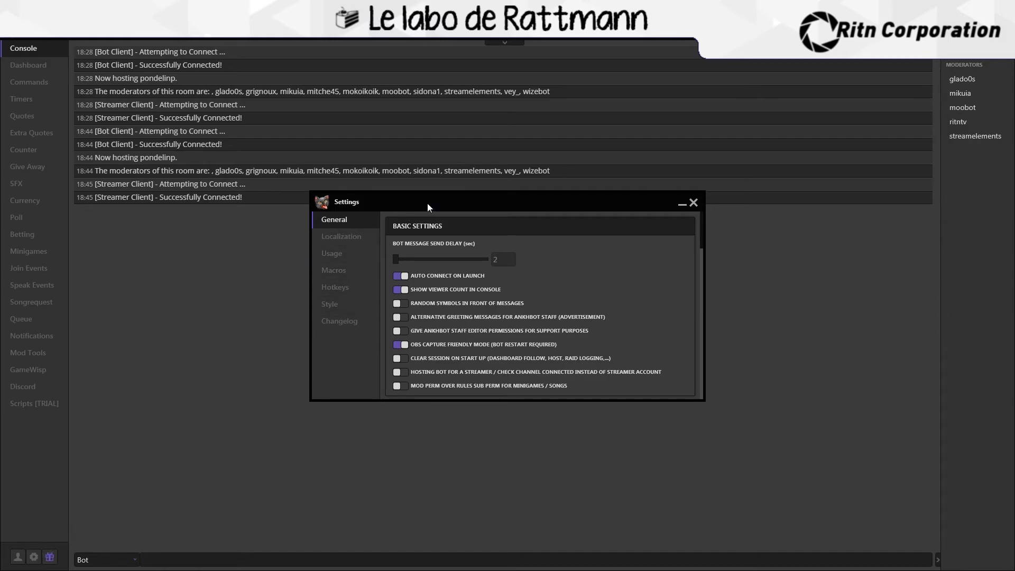
- Look through the general settings, from the basic options to the raider, regulars and editors sections
{"action": "left_click_drag", "start_coordinate": [427, 203], "coordinate": [383, 189]}
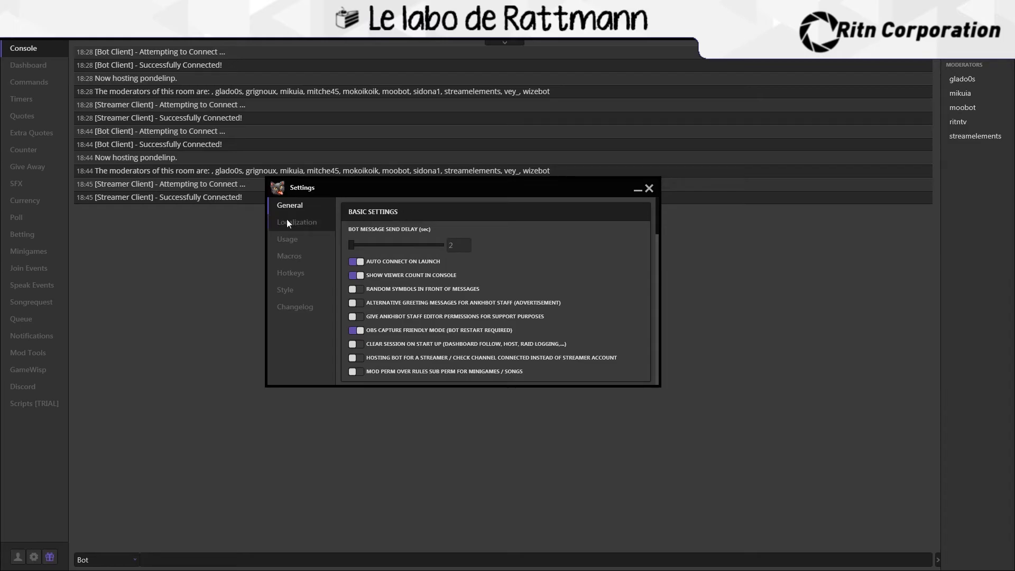
{"action": "left_click", "coordinate": [302, 226]}
{"action": "left_click", "coordinate": [300, 205]}
{"action": "scroll", "coordinate": [518, 246], "scroll_direction": "down", "scroll_amount": 15}
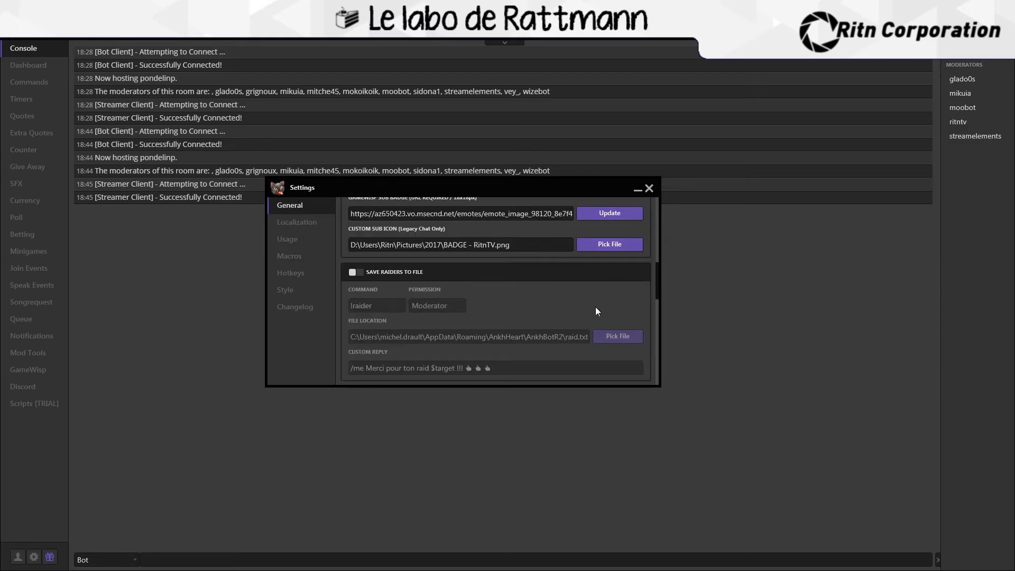
{"action": "scroll", "coordinate": [596, 311], "scroll_direction": "down", "scroll_amount": 3}
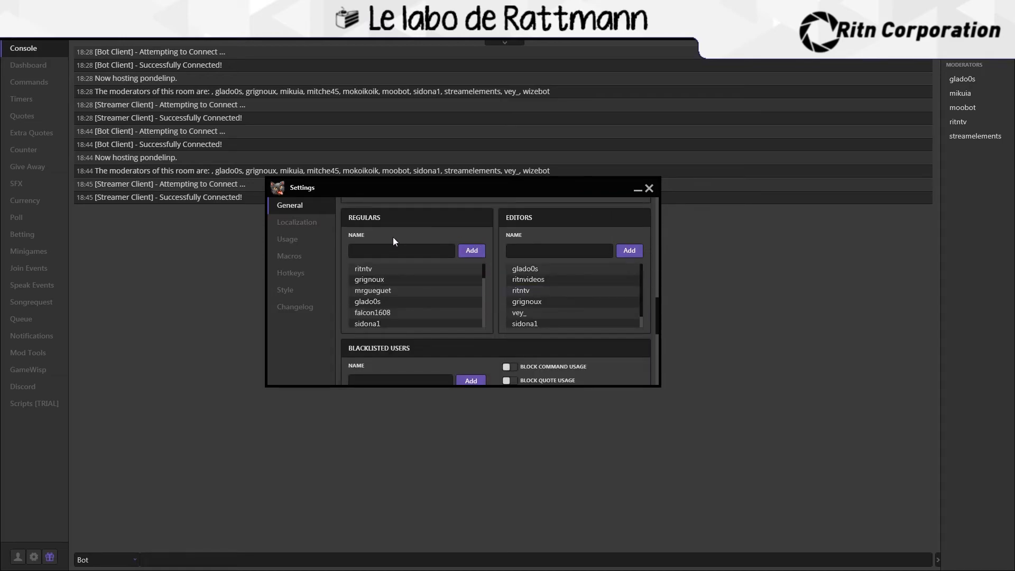
{"action": "scroll", "coordinate": [398, 239], "scroll_direction": "up", "scroll_amount": 3}
{"action": "scroll", "coordinate": [609, 282], "scroll_direction": "up", "scroll_amount": 5}
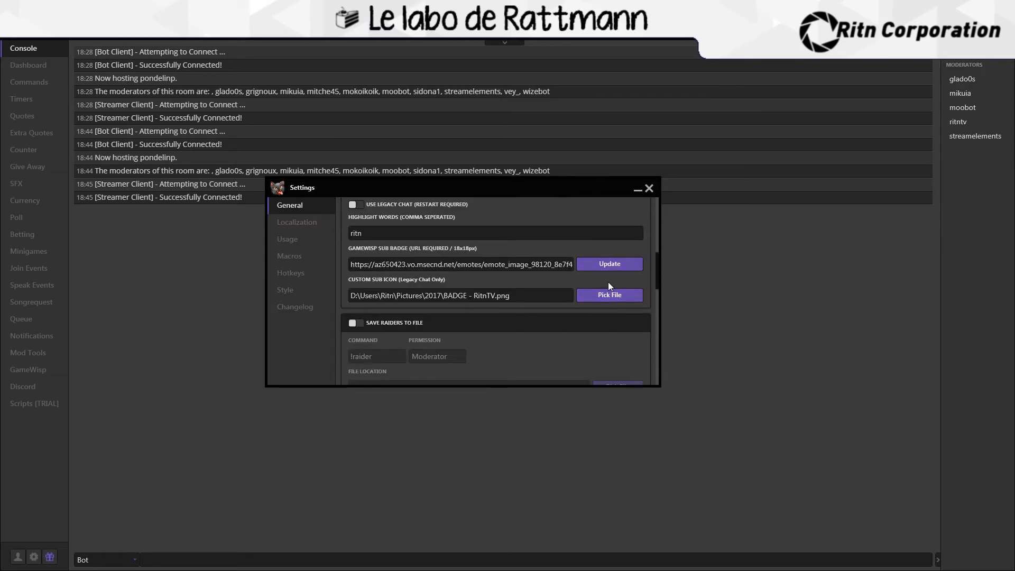
- Examine the localization messages for commands and song requests, including the reply for a successful song request
{"action": "left_click", "coordinate": [296, 222]}
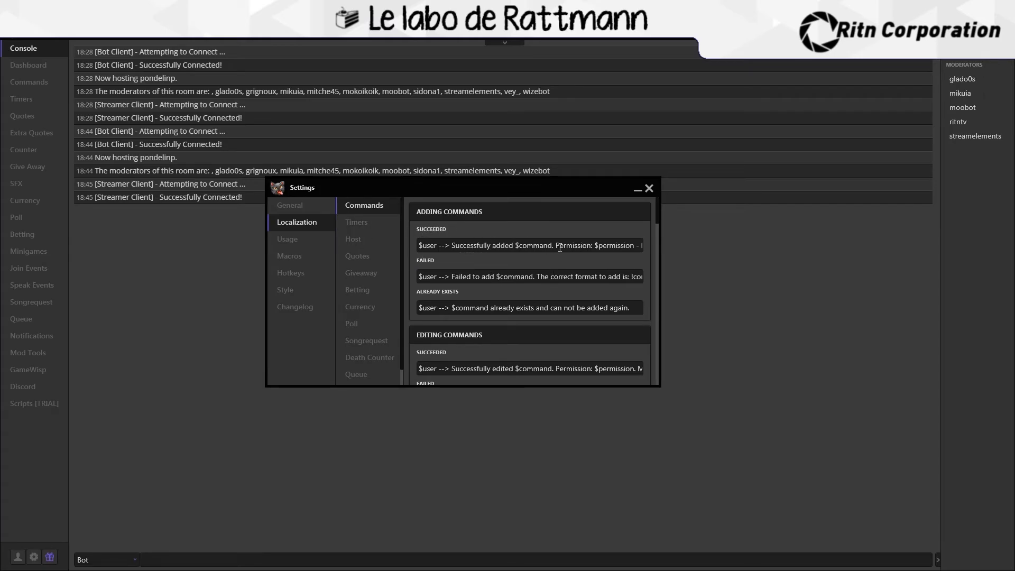
{"action": "scroll", "coordinate": [386, 297], "scroll_direction": "down", "scroll_amount": 1}
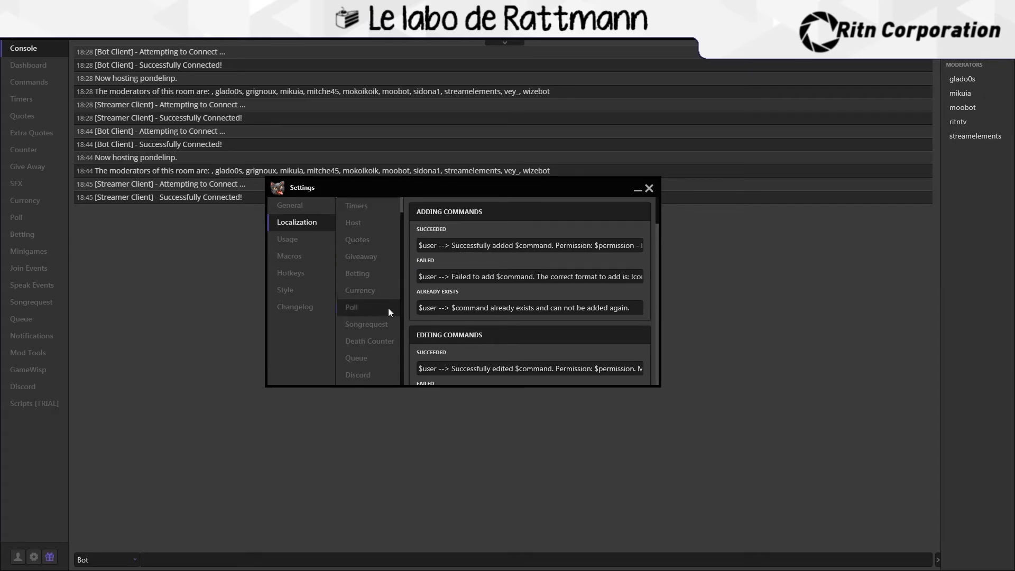
{"action": "left_click", "coordinate": [382, 326]}
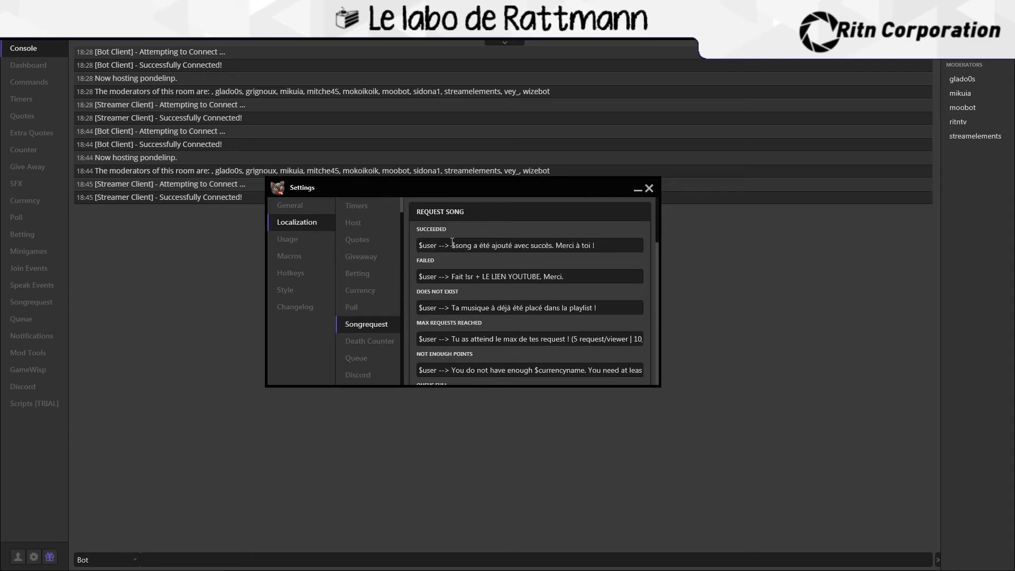
{"action": "left_click_drag", "start_coordinate": [596, 245], "coordinate": [439, 245]}
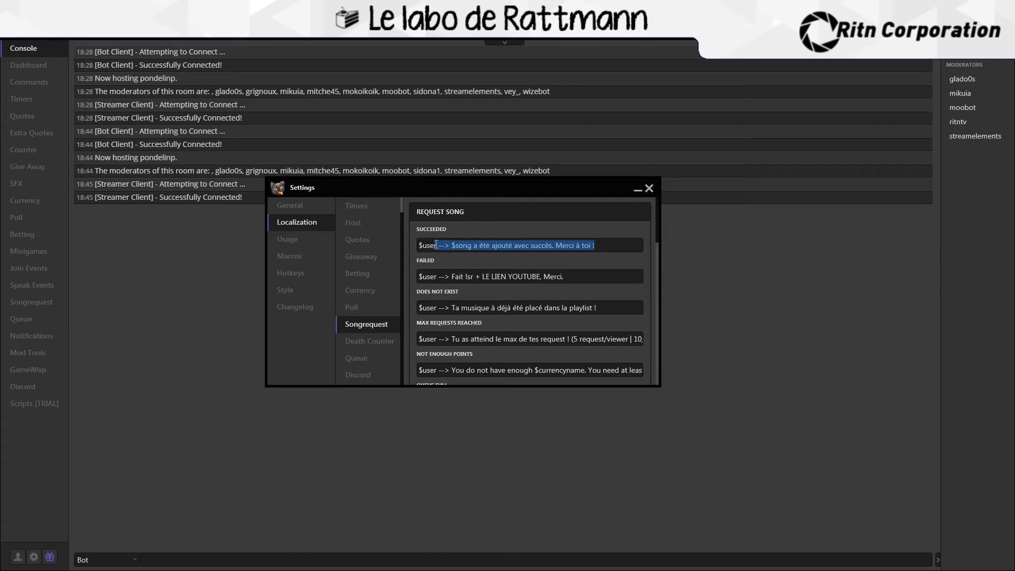
{"action": "left_click", "coordinate": [502, 256]}
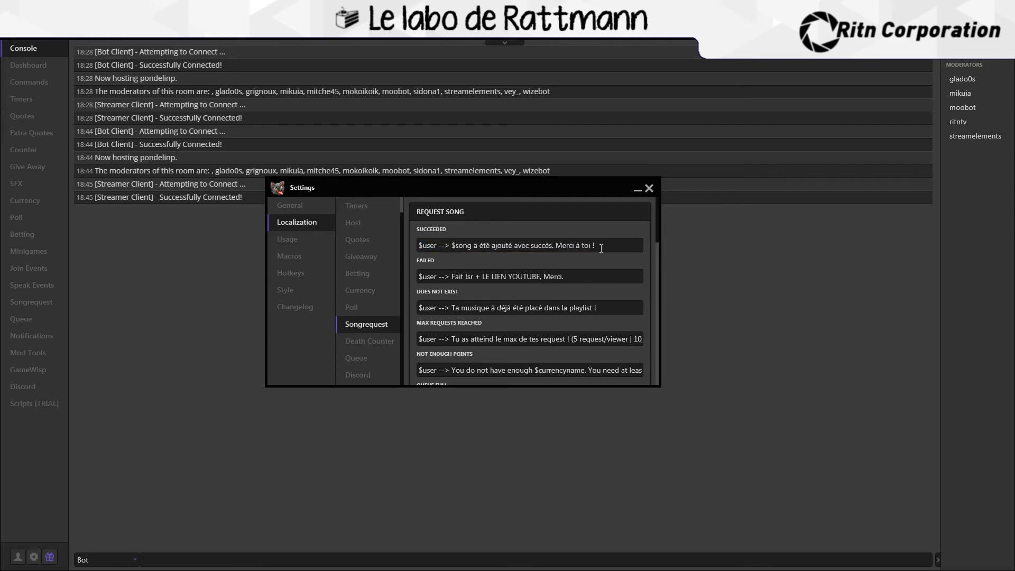
- Examine the usage, macro and hotkey settings
{"action": "left_click", "coordinate": [297, 246]}
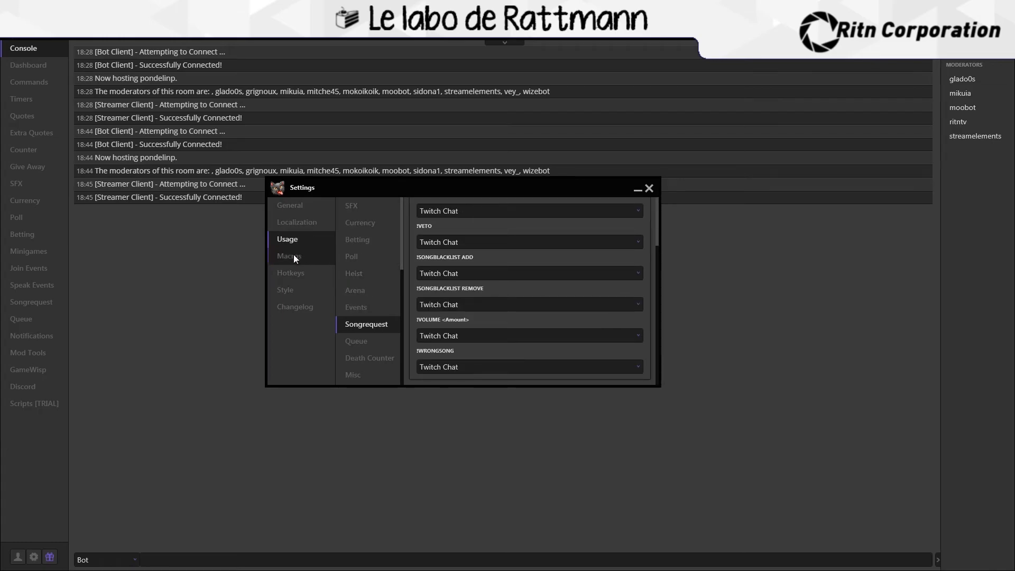
{"action": "left_click", "coordinate": [293, 255]}
{"action": "left_click", "coordinate": [292, 274]}
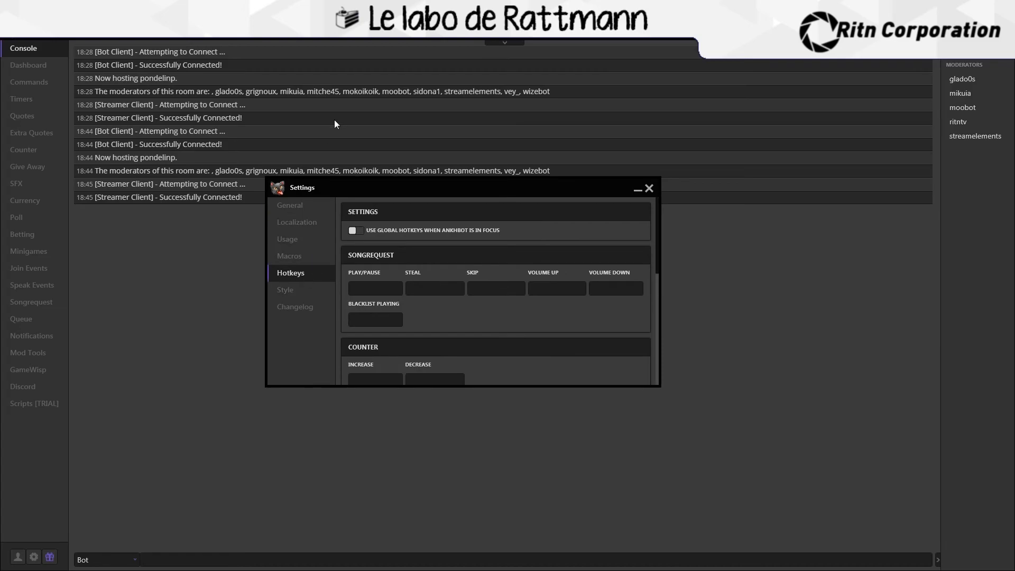
- Show the M1–M7 macro bar above the console, and look through the remaining hotkey and style settings
{"action": "left_click", "coordinate": [493, 43]}
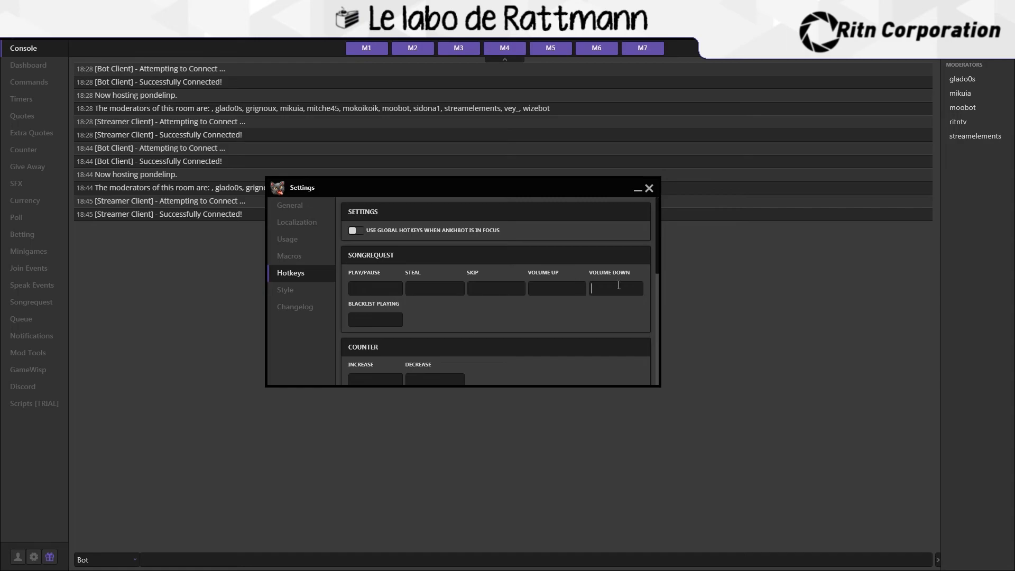
{"action": "scroll", "coordinate": [401, 334], "scroll_direction": "down", "scroll_amount": 6}
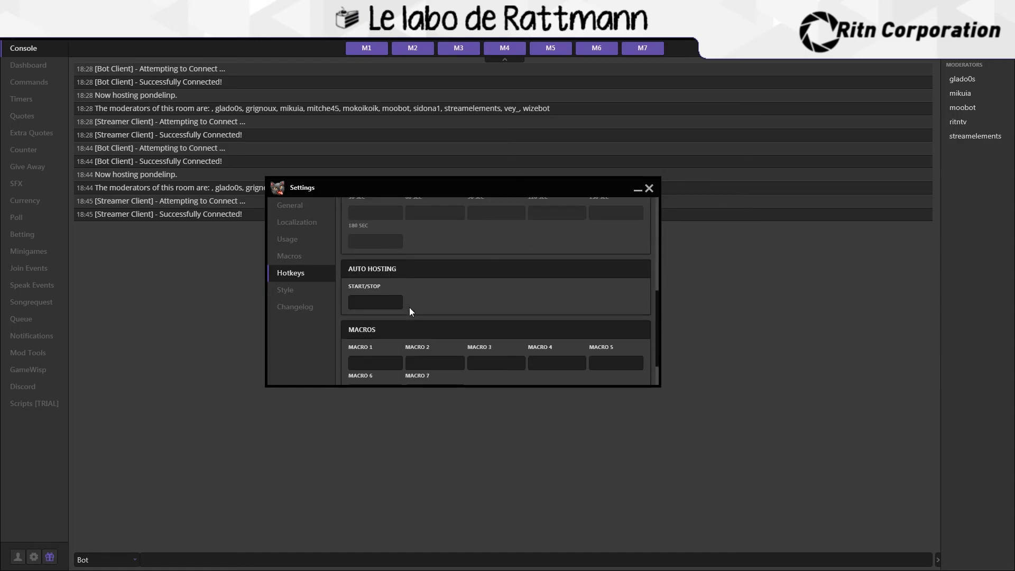
{"action": "left_click", "coordinate": [331, 289]}
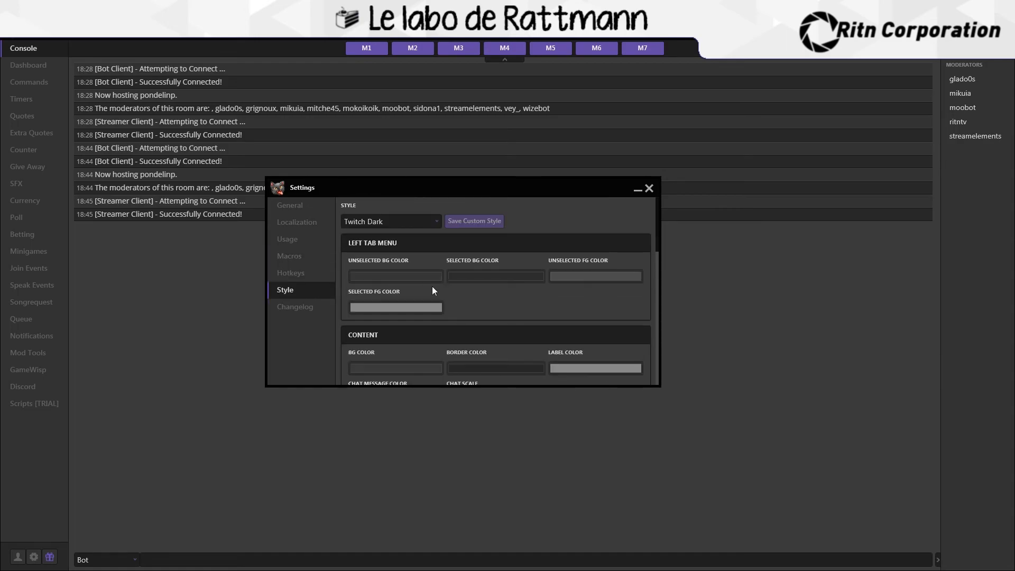
{"action": "scroll", "coordinate": [548, 290], "scroll_direction": "down", "scroll_amount": 5}
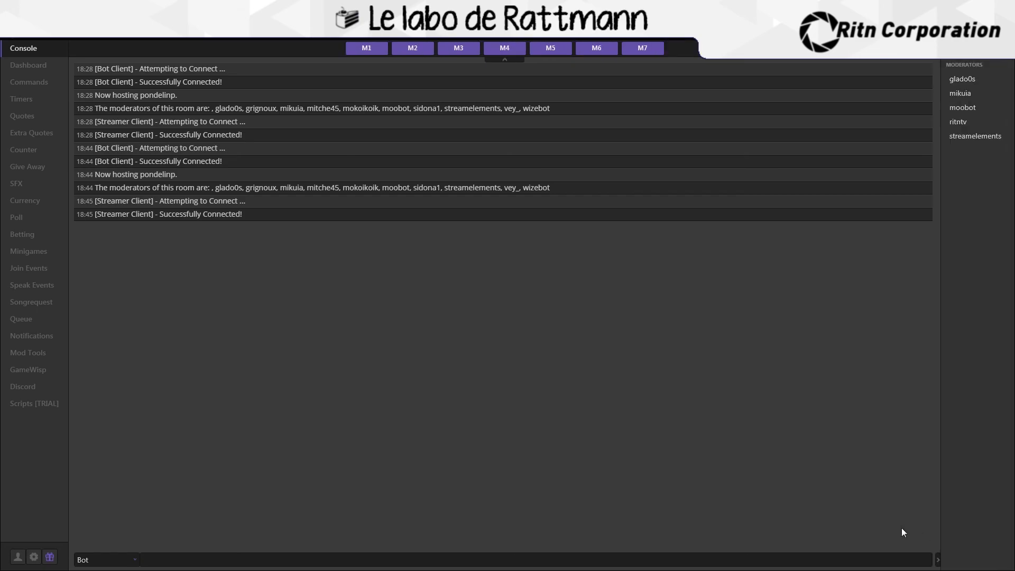
- Post "Bonjour !" in the chat as both the streamer and the bot, and set the message sender to Streamer
{"action": "left_click", "coordinate": [129, 548]}
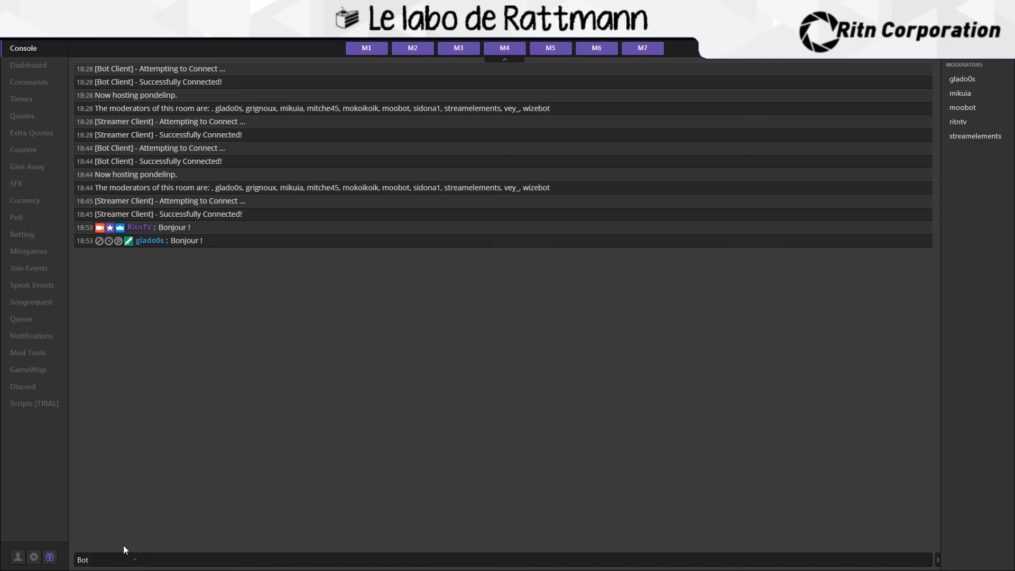
{"action": "left_click", "coordinate": [125, 559]}
{"action": "left_click", "coordinate": [124, 547]}
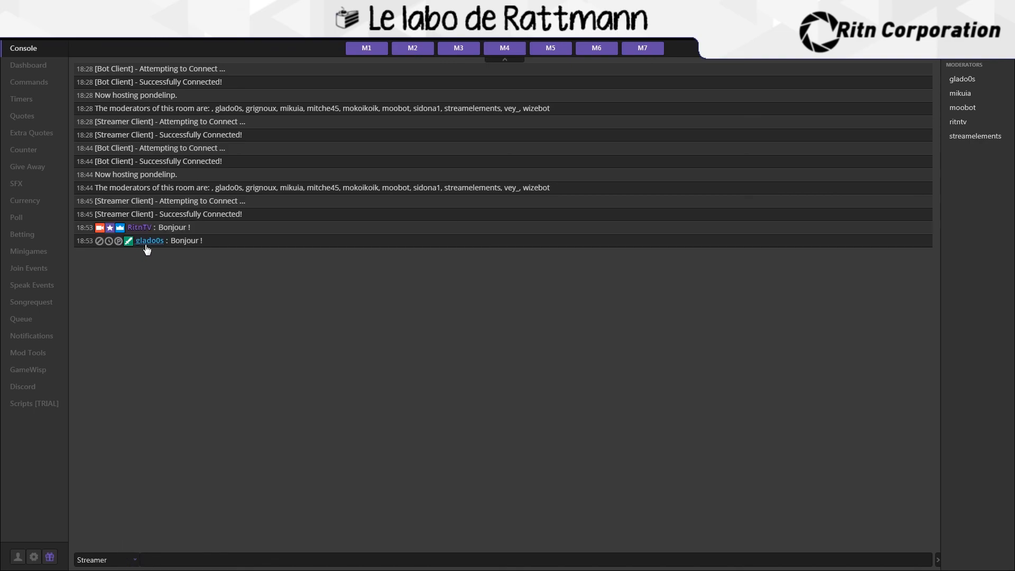